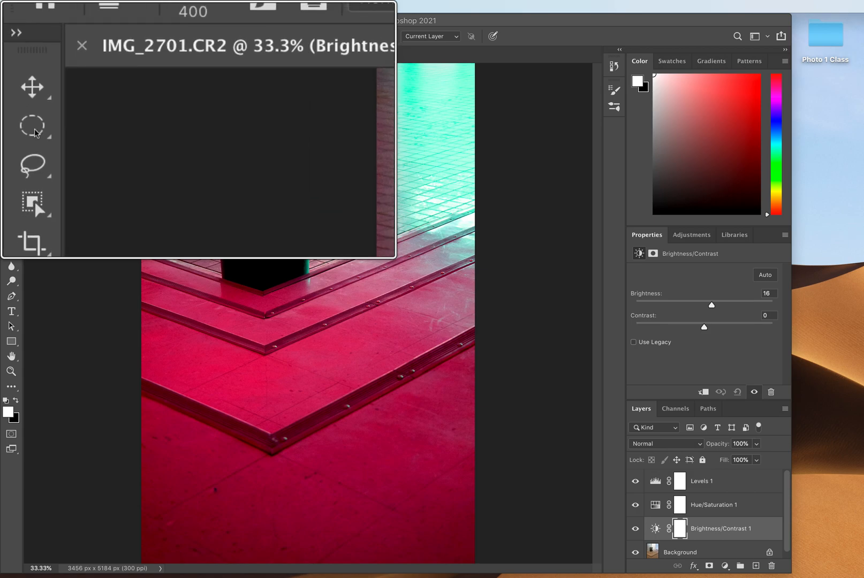
# - Draw a rectangular marquee selection around the whole trash can
pyautogui.click(13, 89)
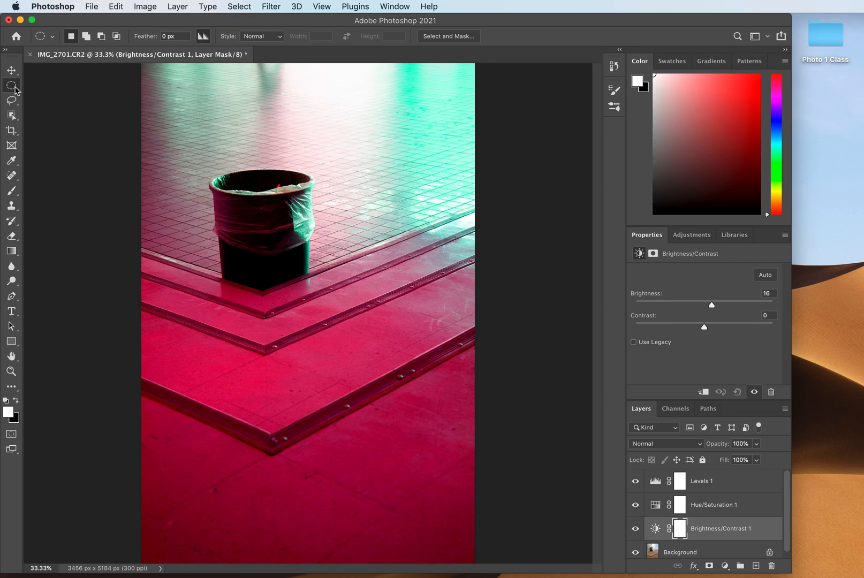
pyautogui.rightClick(15, 89)
pyautogui.click(49, 85)
pyautogui.moveTo(200, 152); pyautogui.dragTo(335, 322)
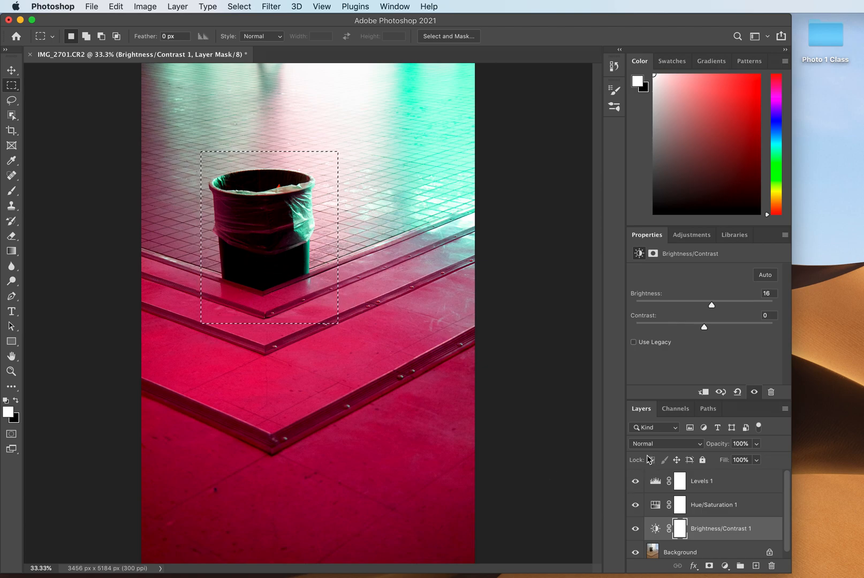
# - Add a Levels adjustment above the Background layer, limited to the selection, and raise its shadow input level to 161
pyautogui.click(653, 555)
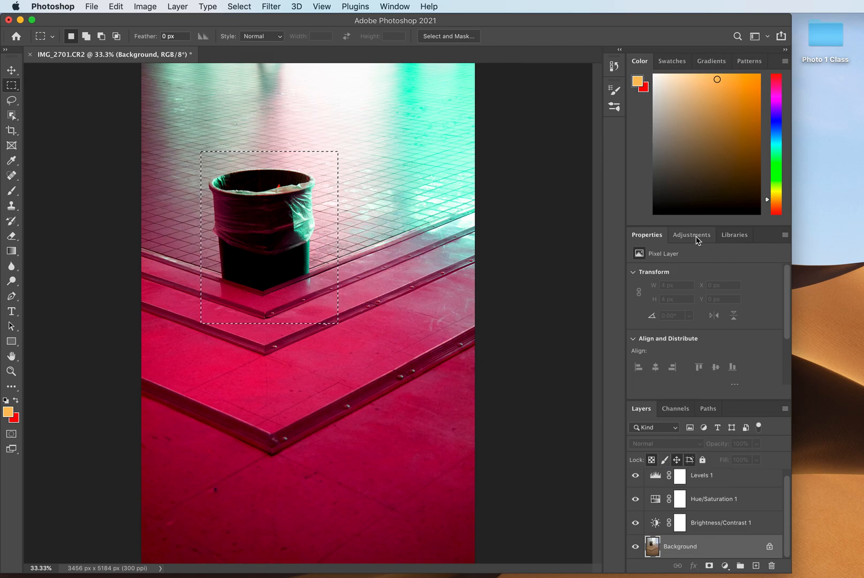
pyautogui.click(697, 237)
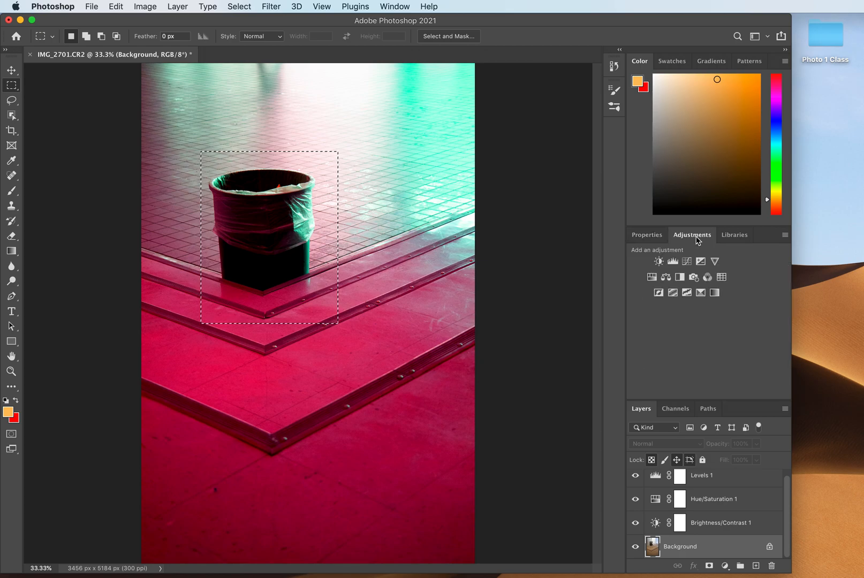
pyautogui.click(672, 262)
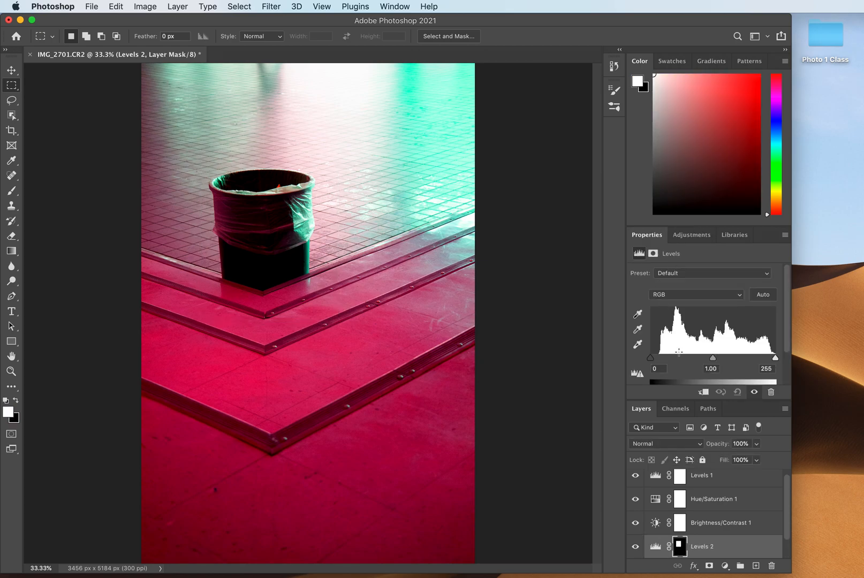
pyautogui.moveTo(653, 362); pyautogui.dragTo(732, 363)
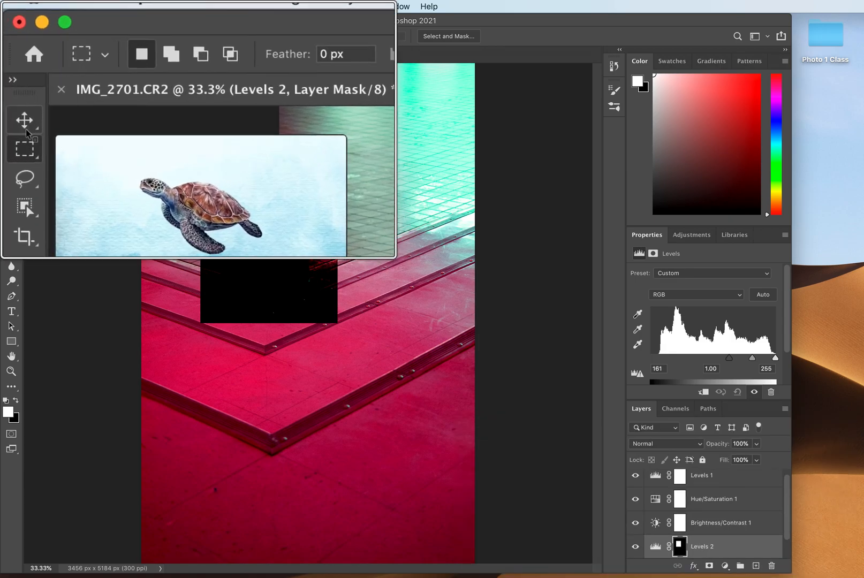
# - Reposition the darkened rectangle of the new Levels layer over the trash can with the Move tool
pyautogui.click(12, 72)
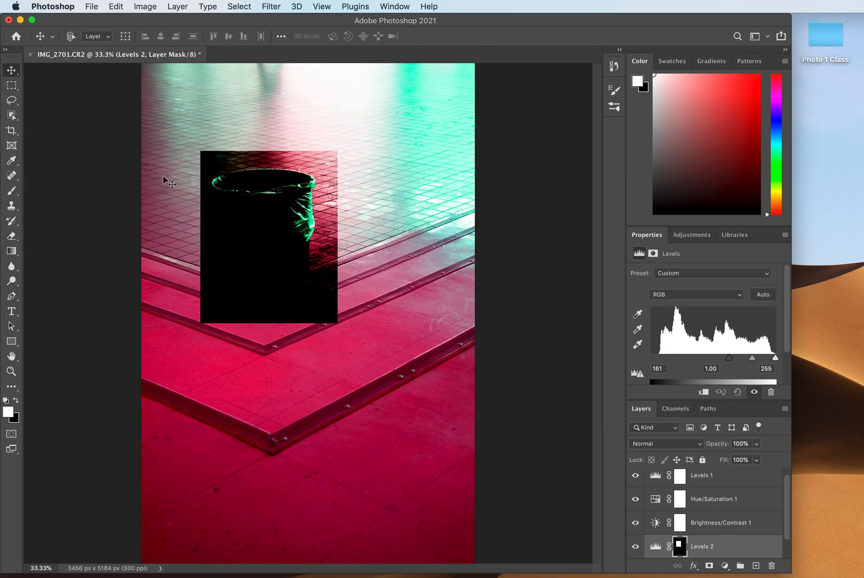
pyautogui.moveTo(272, 248)
pyautogui.mouseDown()
pyautogui.moveTo(338, 264)
pyautogui.moveTo(308, 351)
pyautogui.moveTo(202, 240)
pyautogui.moveTo(299, 185)
pyautogui.moveTo(378, 241)
pyautogui.moveTo(363, 287)
pyautogui.moveTo(314, 277)
pyautogui.moveTo(299, 259)
pyautogui.moveTo(345, 324)
pyautogui.moveTo(318, 299)
pyautogui.moveTo(379, 304)
pyautogui.moveTo(355, 307)
pyautogui.moveTo(355, 159)
pyautogui.moveTo(303, 137)
pyautogui.moveTo(311, 135)
pyautogui.moveTo(318, 172)
pyautogui.moveTo(285, 259)
pyautogui.moveTo(267, 232)
pyautogui.mouseUp()
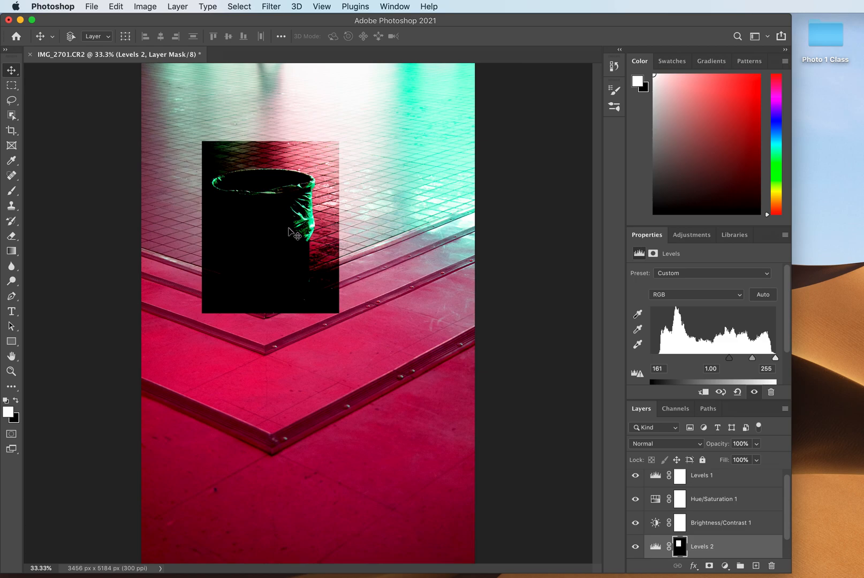
pyautogui.moveTo(273, 216); pyautogui.dragTo(303, 229)
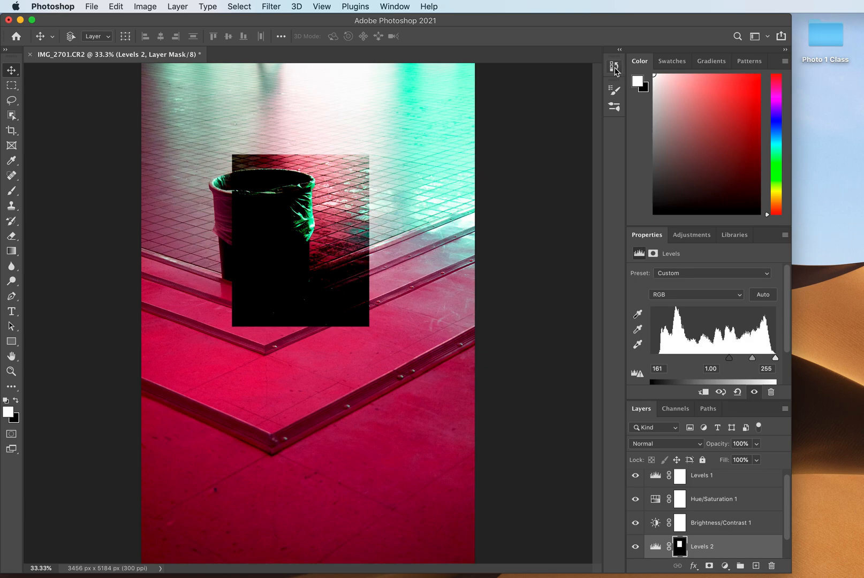
# - Revert the document history to the Modify Brightness/Contrast Layer state
pyautogui.click(614, 68)
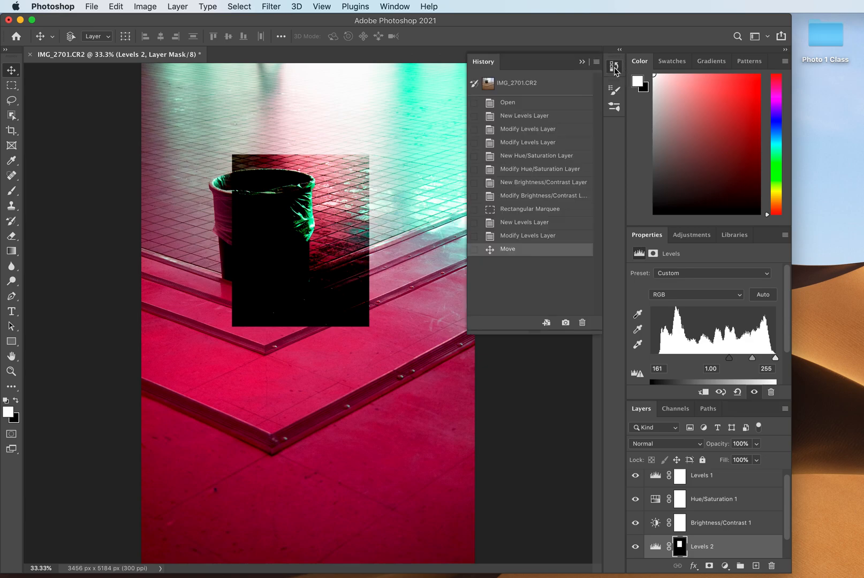
pyautogui.click(523, 200)
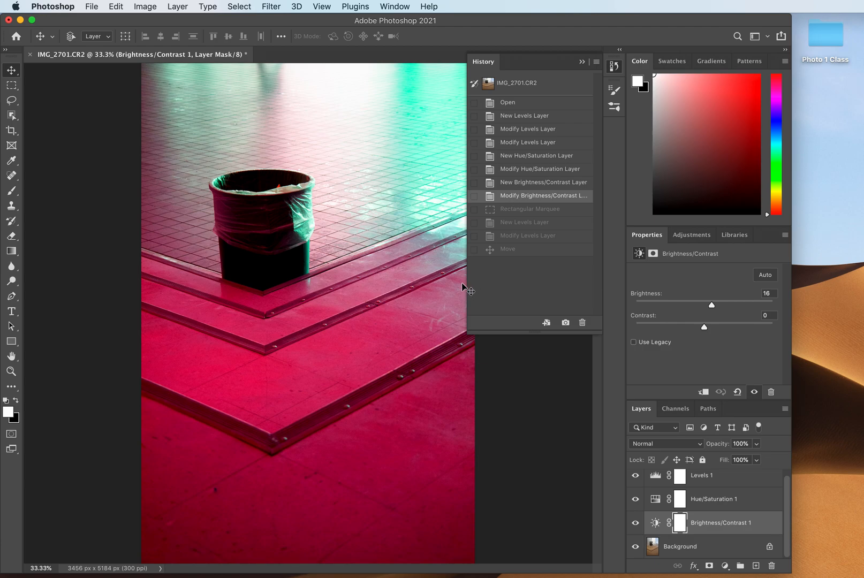
pyautogui.click(582, 62)
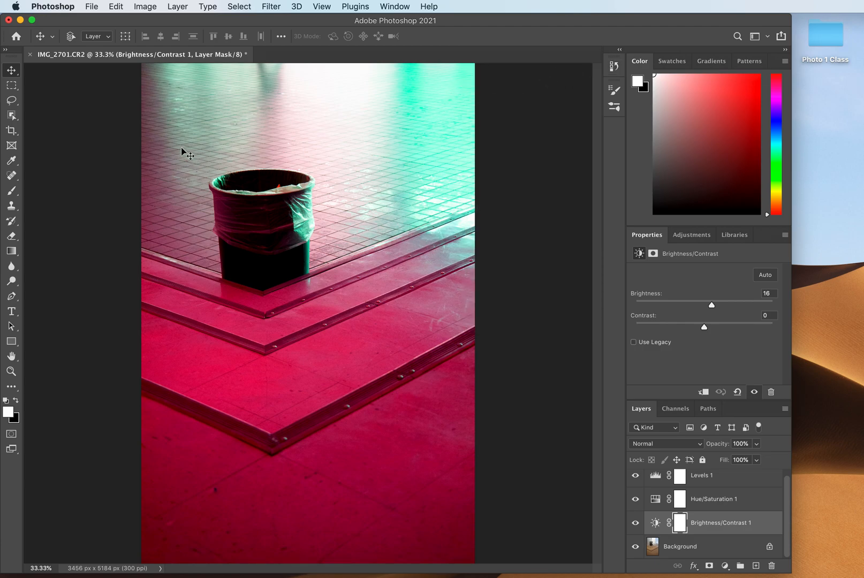
# - Select the trash can's rim with an elliptical marquee
pyautogui.click(11, 87)
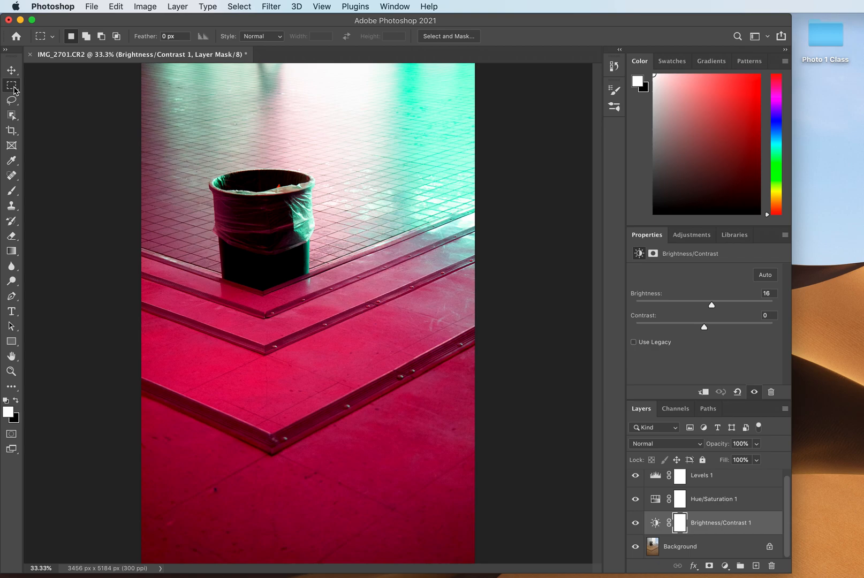
pyautogui.click(13, 88)
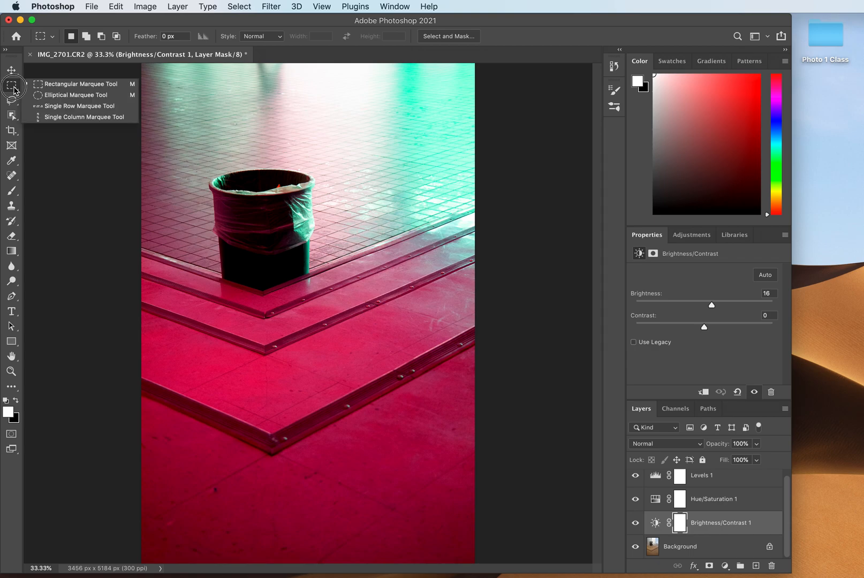
pyautogui.click(74, 96)
pyautogui.moveTo(206, 162); pyautogui.dragTo(272, 183)
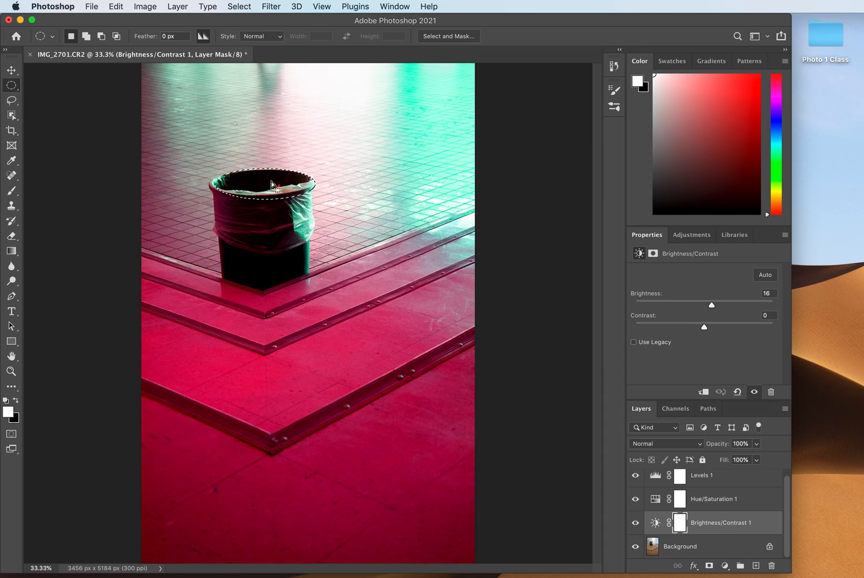
# - Outline the plastic bag around the can freehand with the Lasso tool, below the rim
pyautogui.click(11, 103)
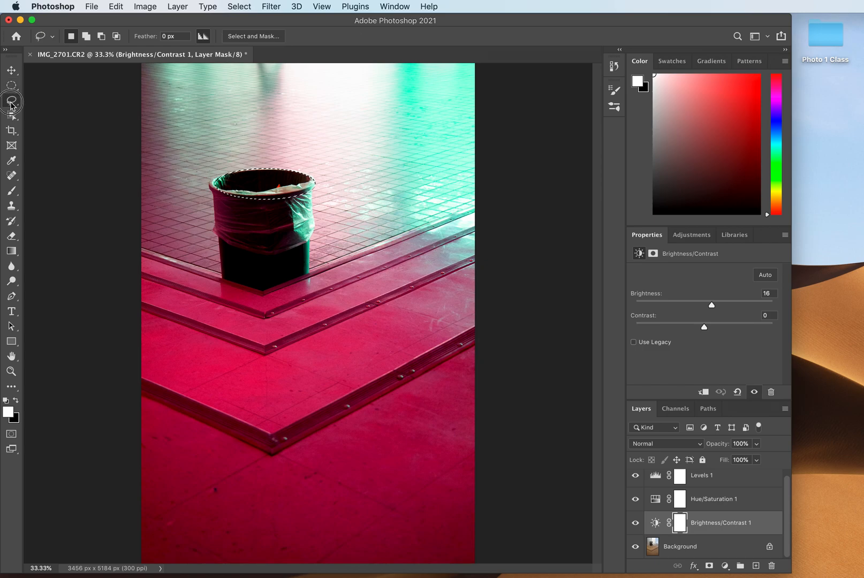
pyautogui.click(55, 102)
pyautogui.moveTo(215, 235)
pyautogui.mouseDown()
pyautogui.moveTo(265, 255)
pyautogui.moveTo(300, 246)
pyautogui.moveTo(315, 233)
pyautogui.moveTo(313, 183)
pyautogui.moveTo(269, 193)
pyautogui.moveTo(210, 185)
pyautogui.moveTo(219, 246)
pyautogui.mouseUp()
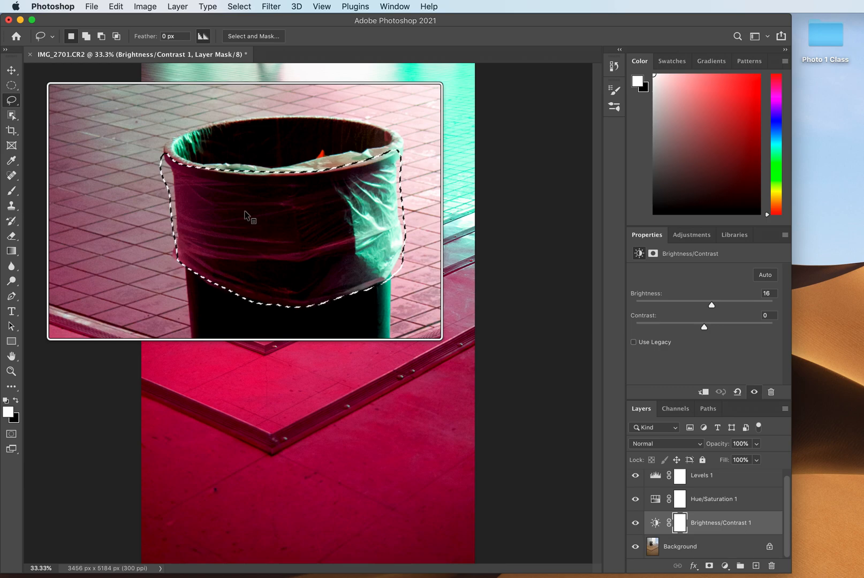
# - Select the V-shaped step edge second from the bottom of the photo with the Polygonal Lasso, across the full image width
pyautogui.click(11, 100)
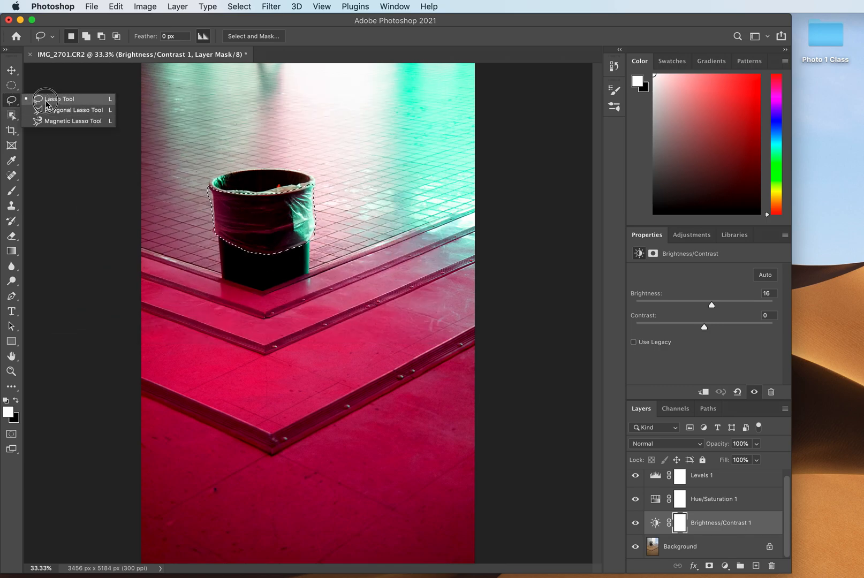
pyautogui.click(80, 112)
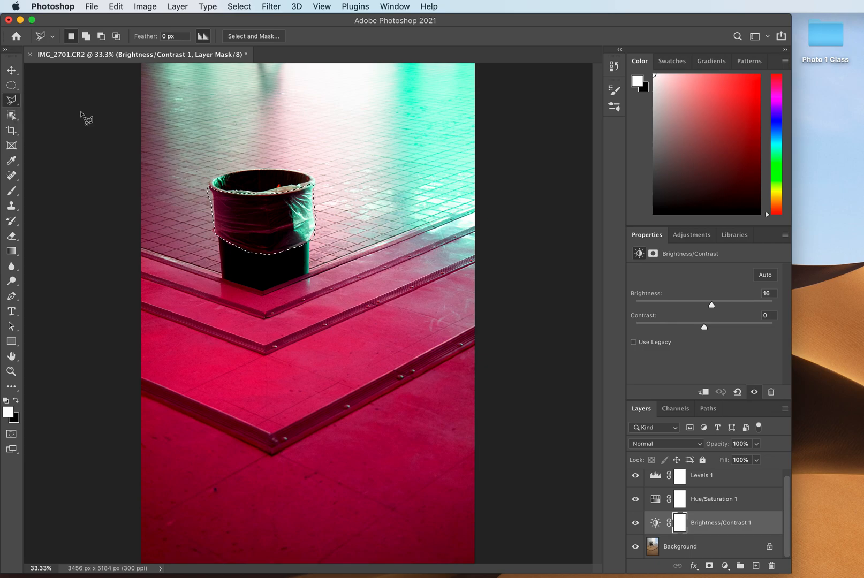
pyautogui.click(141, 310)
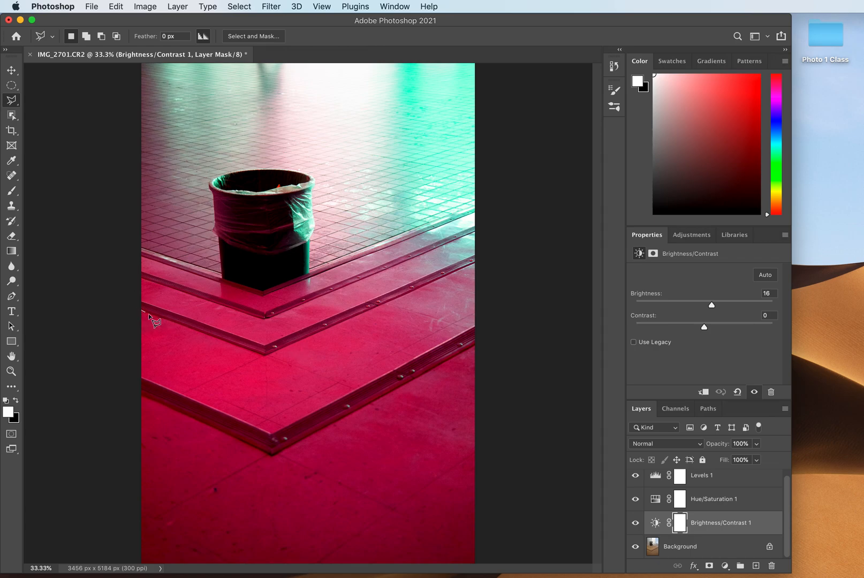
pyautogui.click(267, 354)
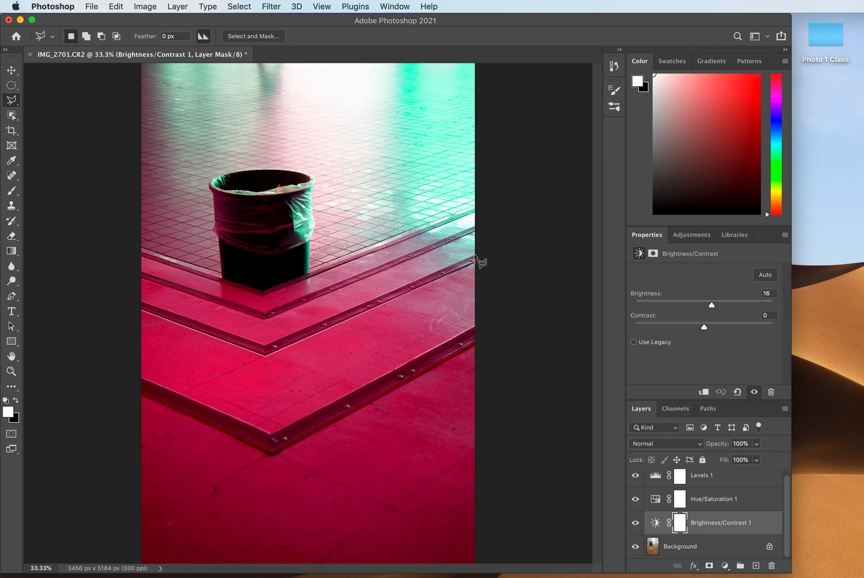
pyautogui.click(264, 347)
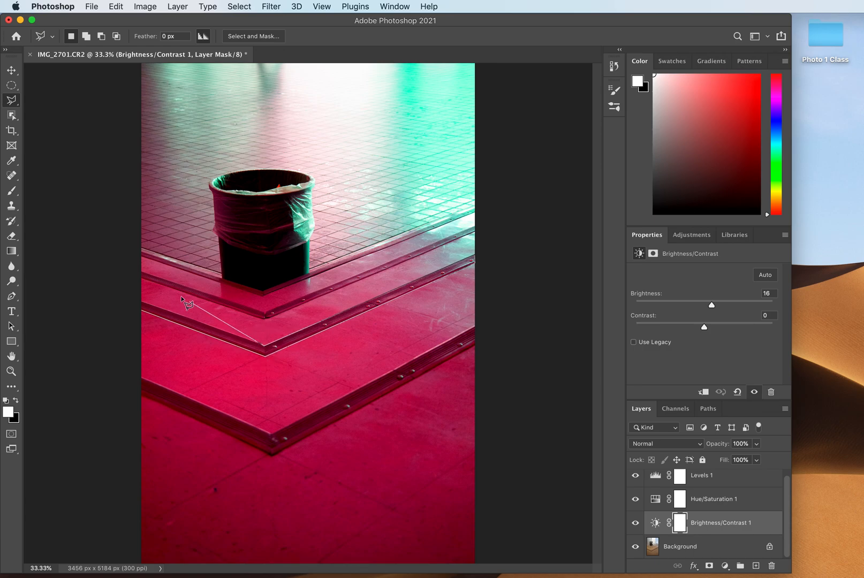
pyautogui.click(142, 309)
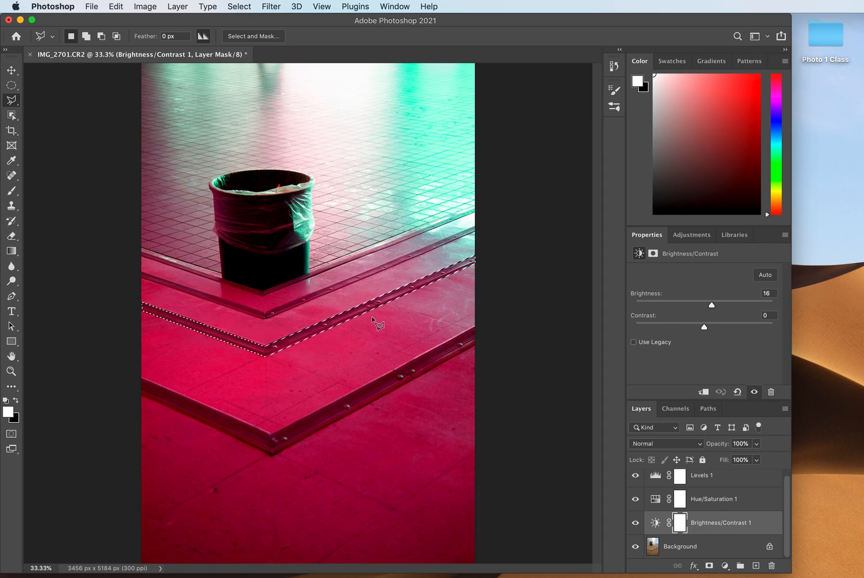
# - Trace the can's black base below the plastic bag with the Magnetic Lasso and close the selection
pyautogui.click(12, 101)
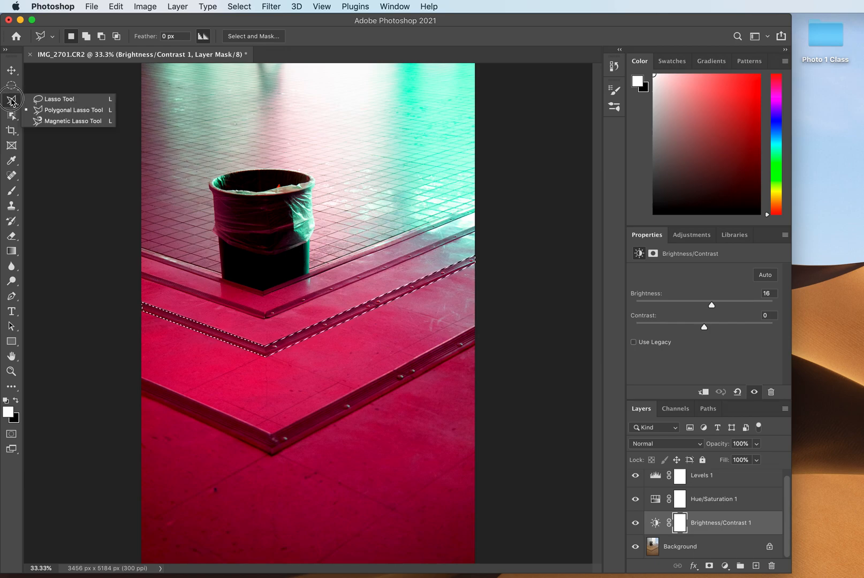
pyautogui.click(75, 121)
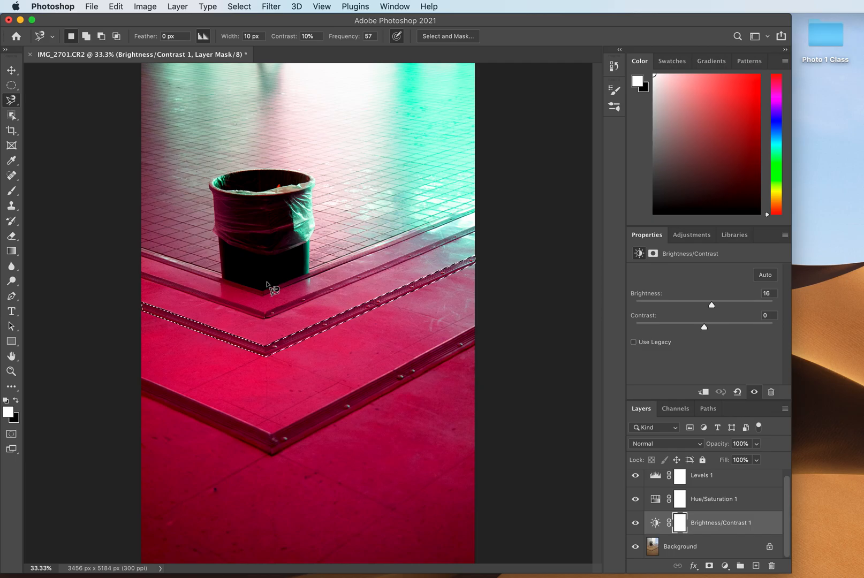
pyautogui.press('super+plus')
pyautogui.press('super+plus')
pyautogui.press('super+plus')
pyautogui.press('super+plus')
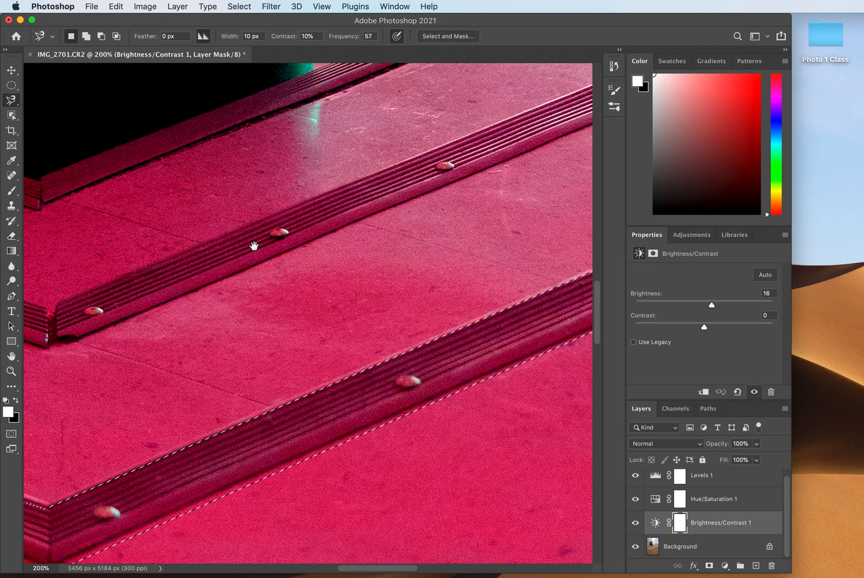
pyautogui.moveTo(263, 256); pyautogui.dragTo(518, 407)
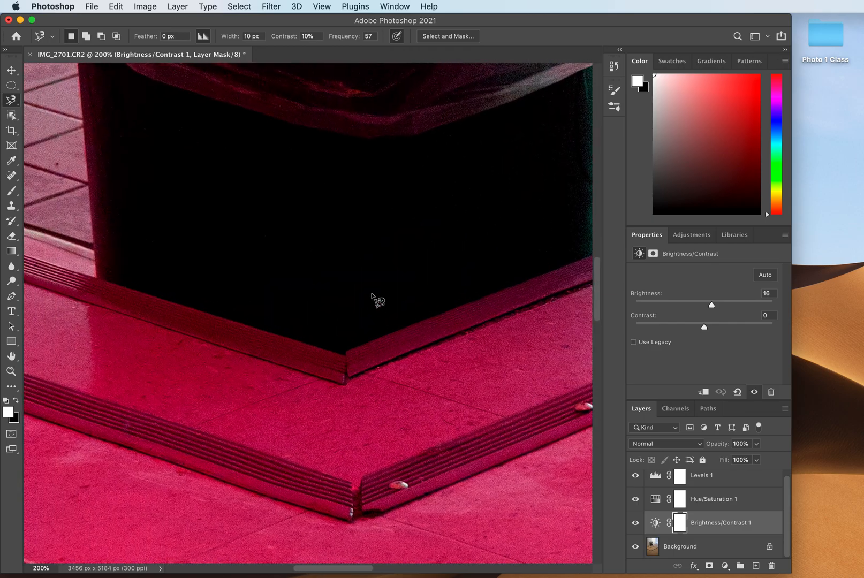
pyautogui.moveTo(376, 274); pyautogui.dragTo(323, 357)
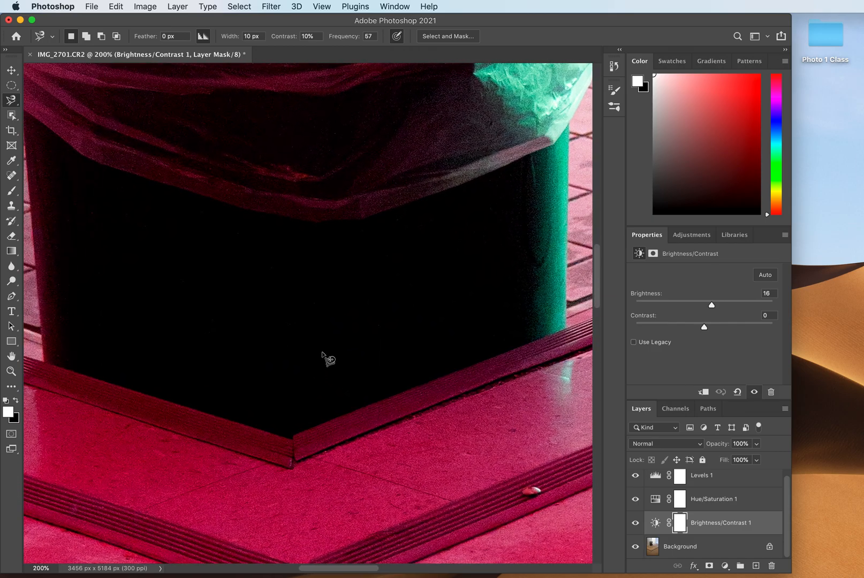
pyautogui.press('super+minus')
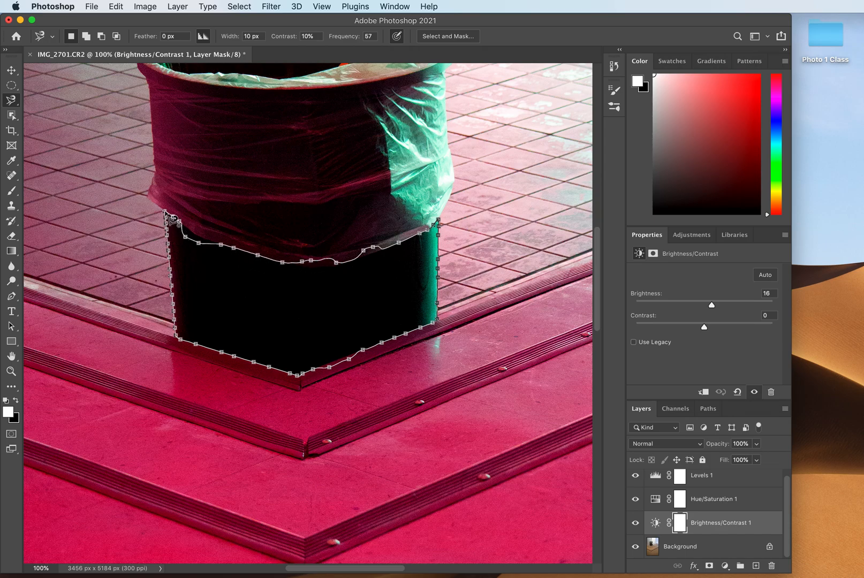
pyautogui.click(166, 212)
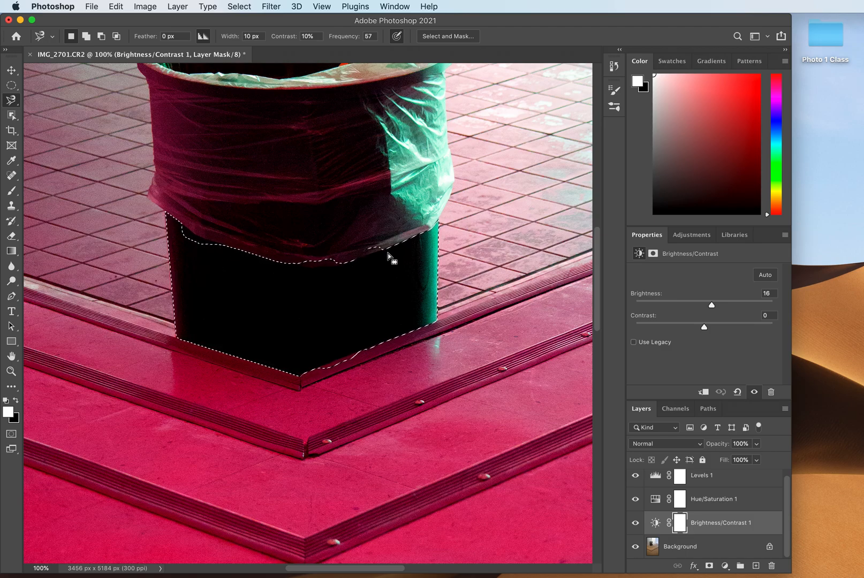
# - Refine the base selection with the Lasso, adding the missed upper-left sliver and evening out the bag-side edge in subtract mode
pyautogui.click(13, 102)
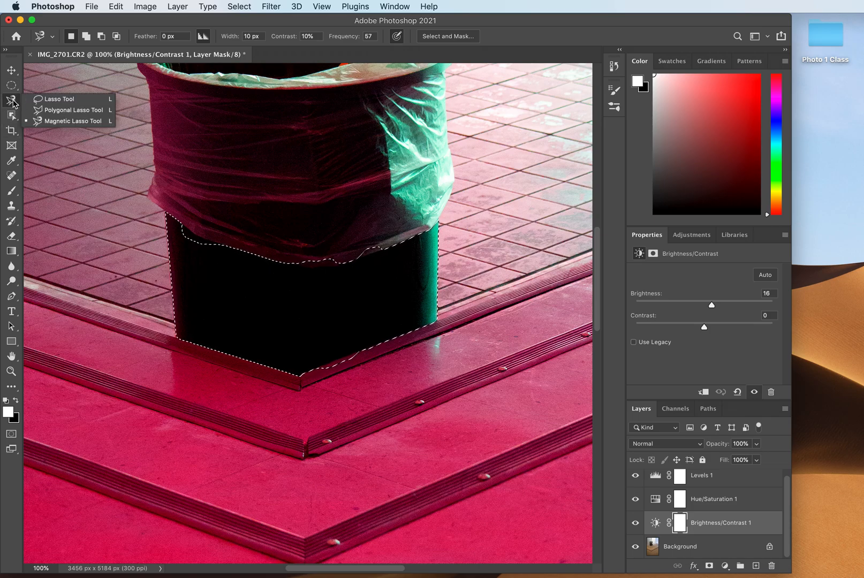
pyautogui.click(66, 101)
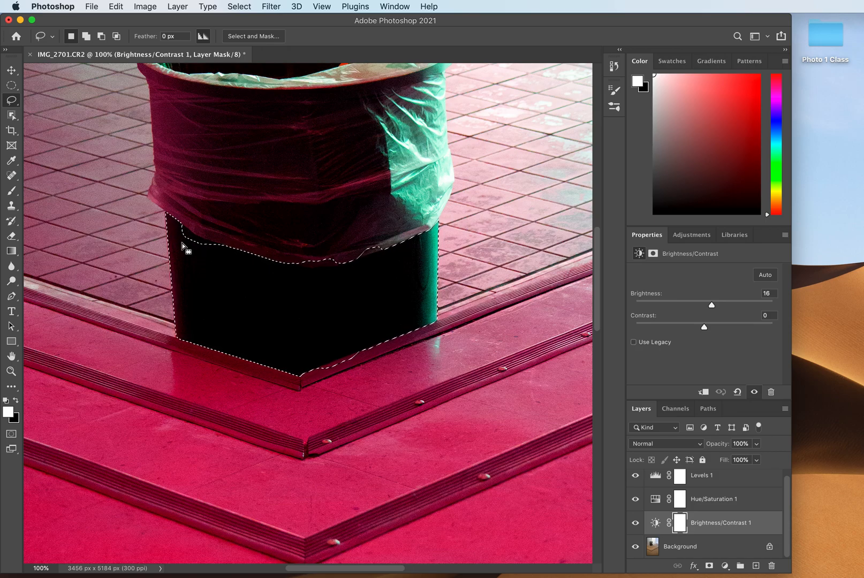
pyautogui.press('shift')
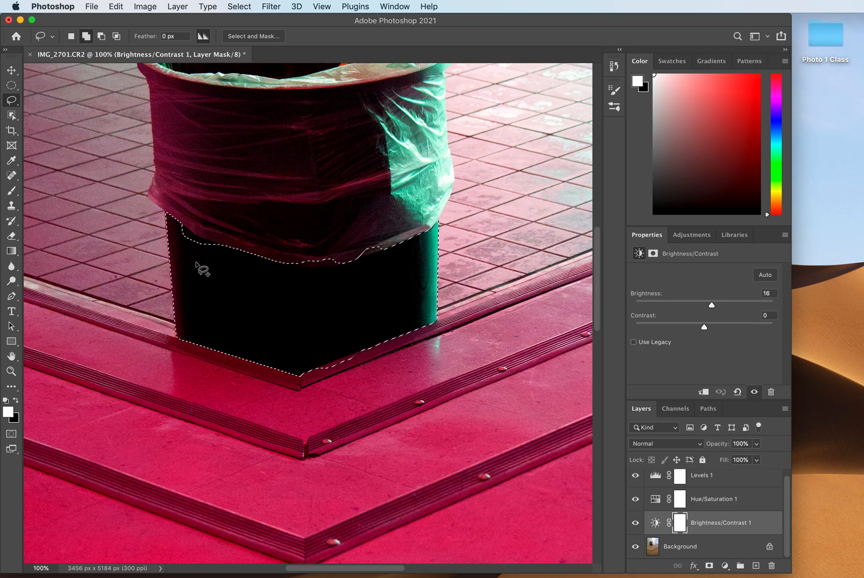
pyautogui.moveTo(182, 222)
pyautogui.mouseDown()
pyautogui.moveTo(222, 248)
pyautogui.moveTo(220, 260)
pyautogui.moveTo(185, 262)
pyautogui.moveTo(175, 248)
pyautogui.moveTo(180, 235)
pyautogui.mouseUp()
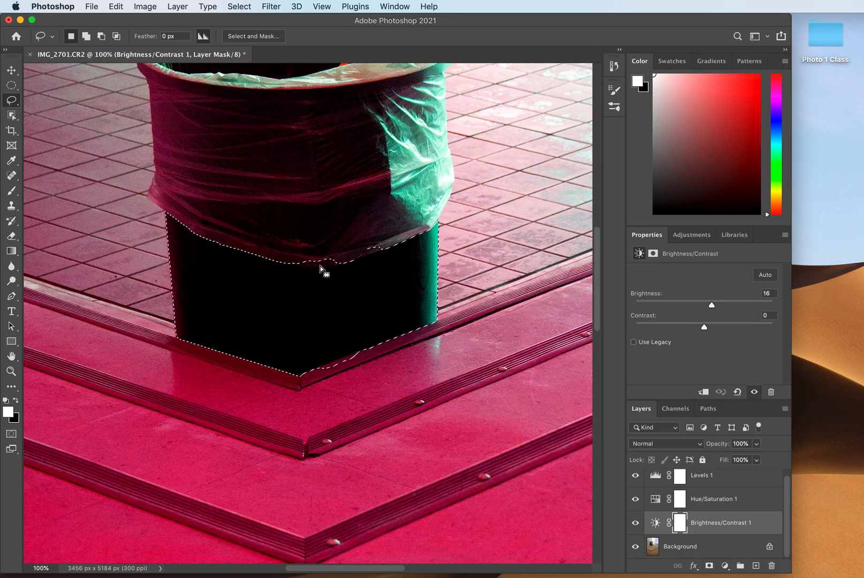
pyautogui.press('alt')
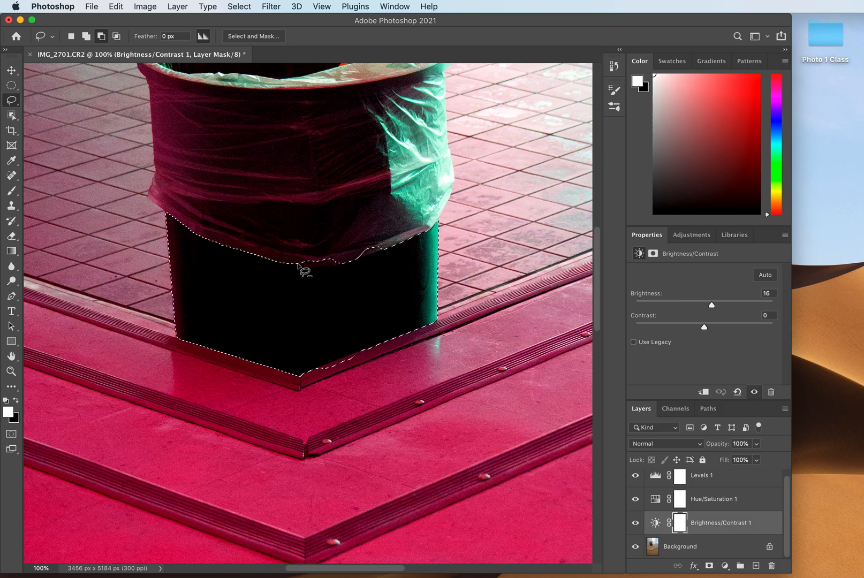
pyautogui.moveTo(293, 265)
pyautogui.mouseDown()
pyautogui.moveTo(351, 262)
pyautogui.moveTo(372, 256)
pyautogui.moveTo(386, 236)
pyautogui.moveTo(337, 228)
pyautogui.moveTo(308, 242)
pyautogui.moveTo(294, 264)
pyautogui.mouseUp()
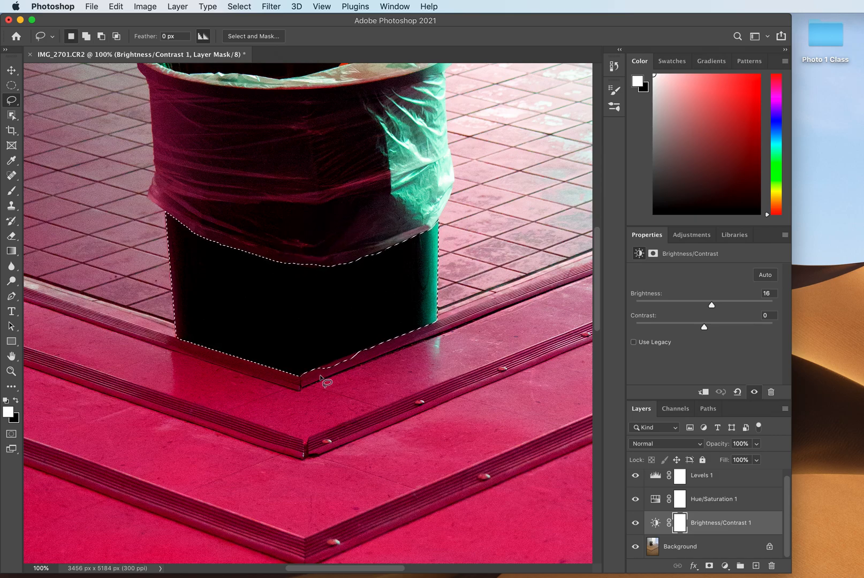
# - Trim the excess along the base selection's lower-right edge, subtracting with the Lasso and a straight-edged Polygonal Lasso
pyautogui.press('alt')
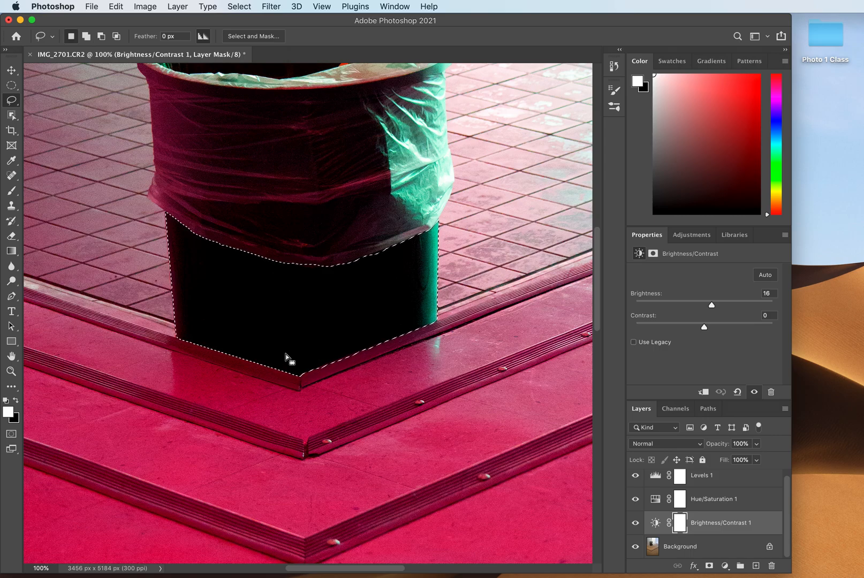
pyautogui.click(16, 105)
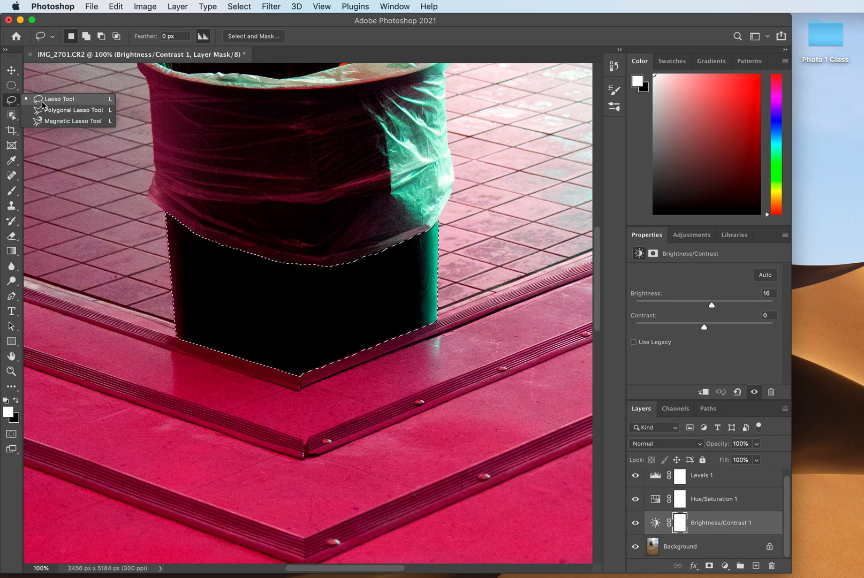
pyautogui.click(59, 110)
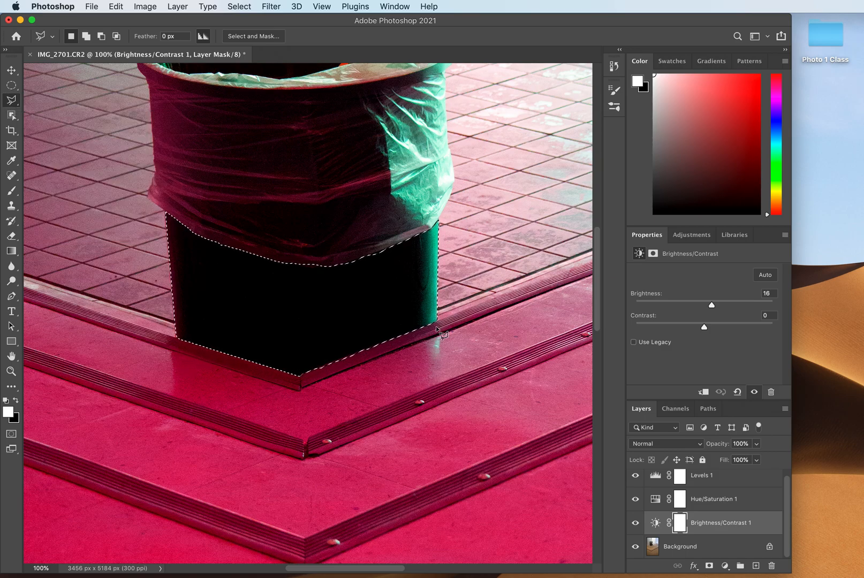
pyautogui.press('alt')
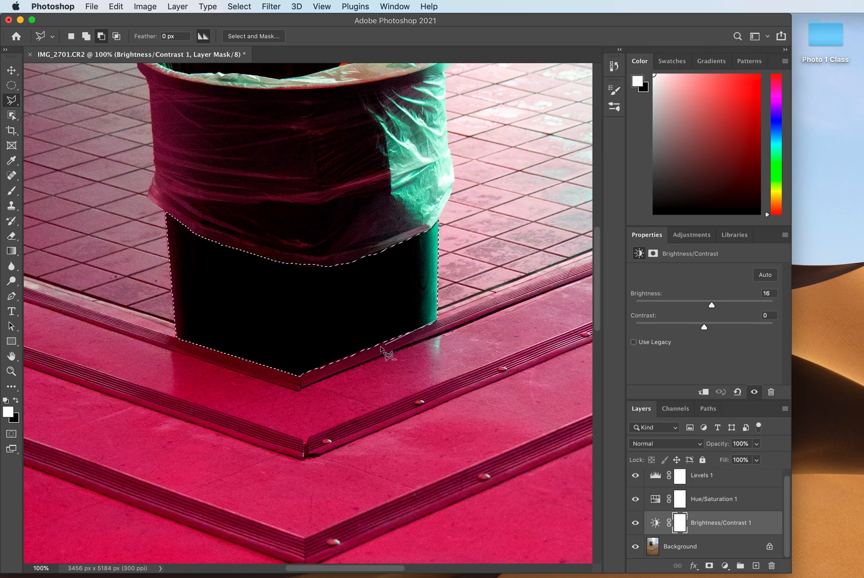
pyautogui.click(299, 378)
pyautogui.click(328, 400)
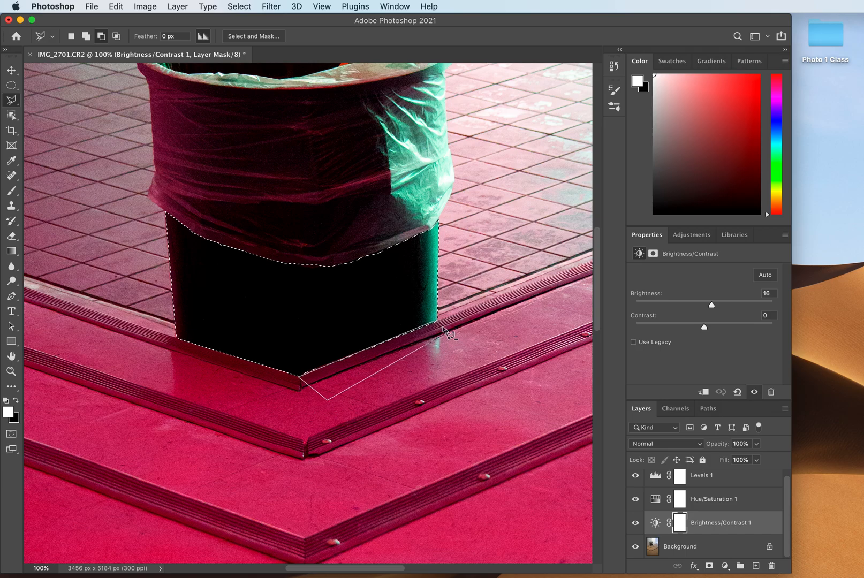
pyautogui.click(437, 321)
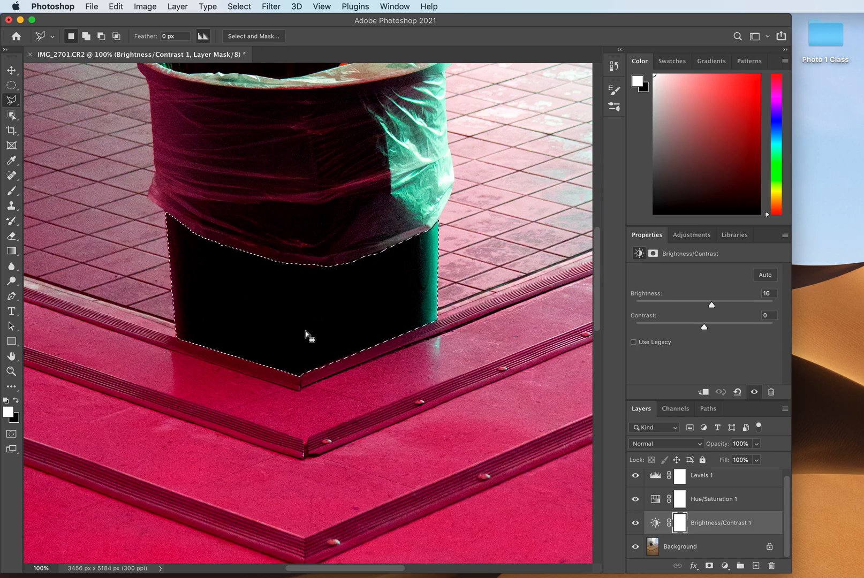
# - Subtract an irregular, straight-sided polygon from the middle of the base selection with the Polygonal Lasso
pyautogui.keyDown('alt'); pyautogui.click(246, 286); pyautogui.keyUp('alt')
pyautogui.keyDown('alt'); pyautogui.click(355, 289); pyautogui.keyUp('alt')
pyautogui.keyDown('alt'); pyautogui.click(348, 325); pyautogui.keyUp('alt')
pyautogui.keyDown('alt'); pyautogui.click(281, 326); pyautogui.keyUp('alt')
pyautogui.keyDown('alt'); pyautogui.click(274, 309); pyautogui.keyUp('alt')
pyautogui.click(229, 314)
pyautogui.click(203, 293)
pyautogui.click(217, 268)
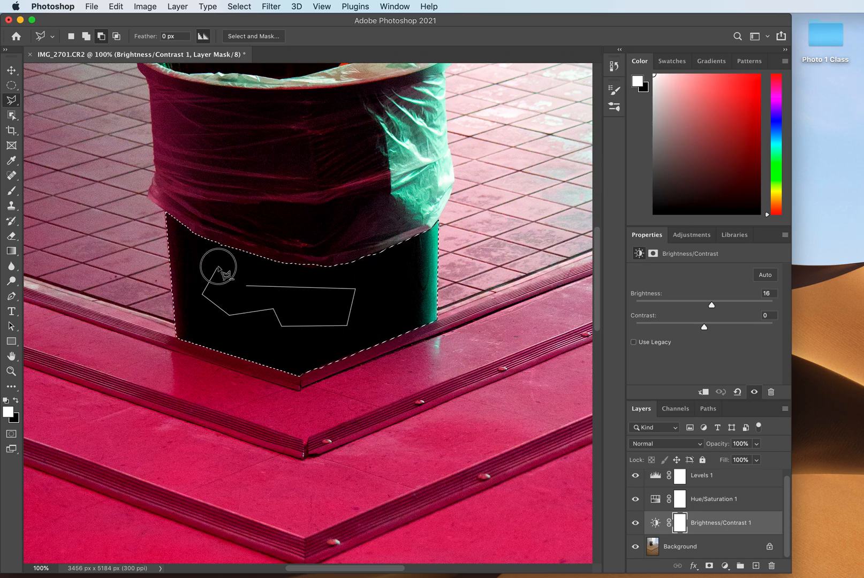
pyautogui.click(237, 293)
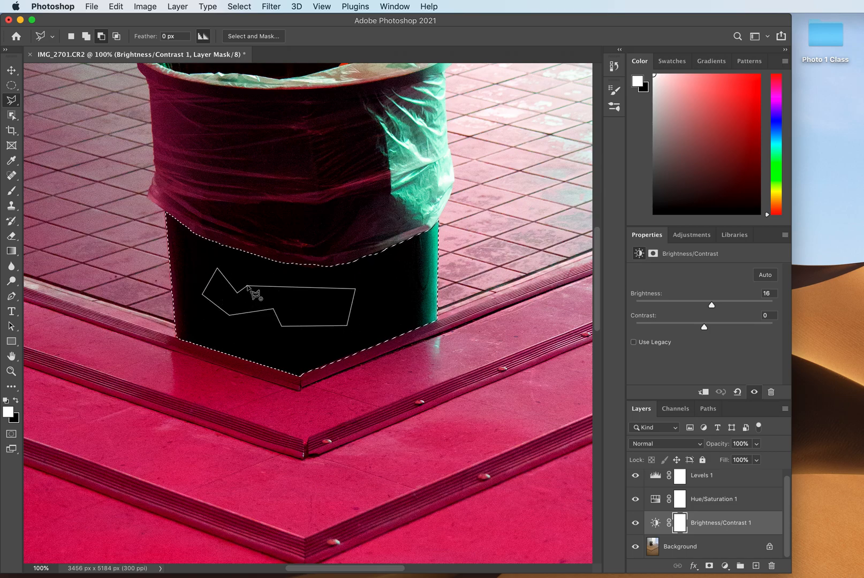
pyautogui.keyDown('alt'); pyautogui.click(248, 288); pyautogui.keyUp('alt')
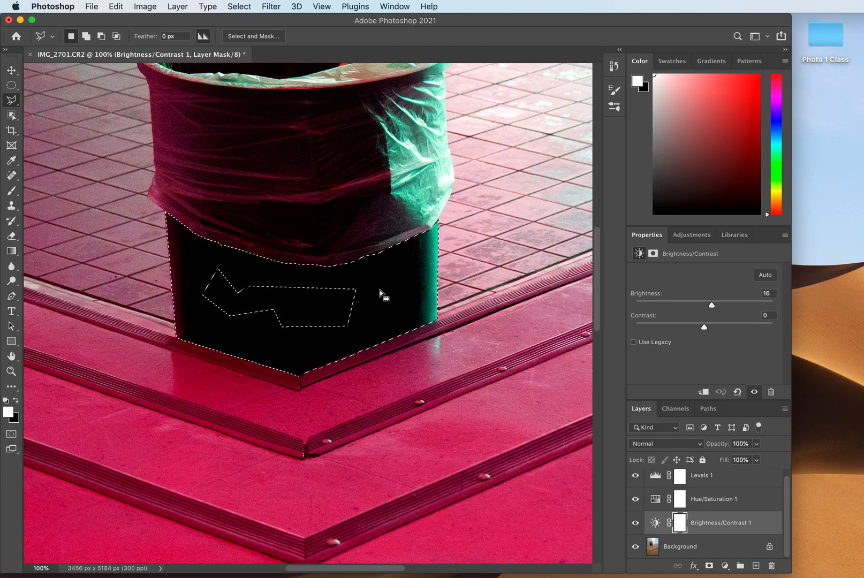
# - Add a Brightness/Contrast adjustment directly above the Background layer, limited to the base selection, and set its brightness to 150
pyautogui.click(691, 236)
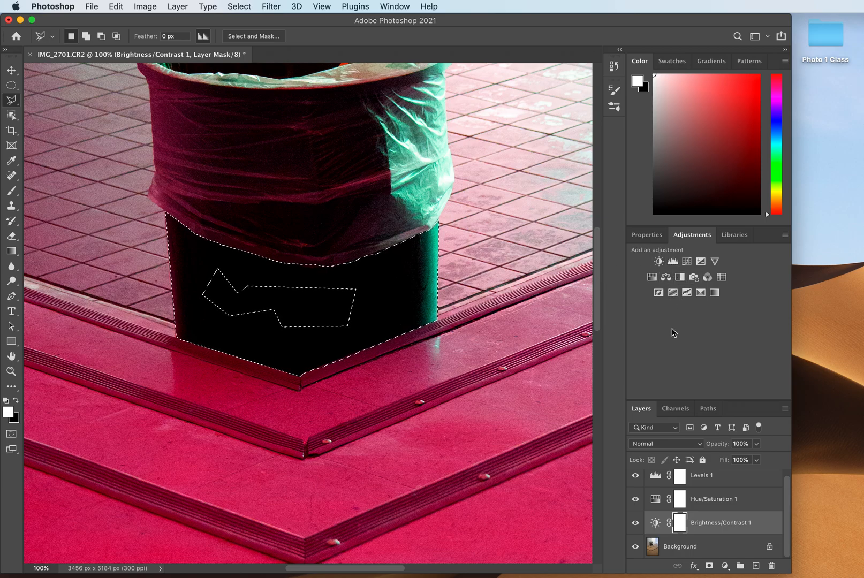
pyautogui.click(654, 549)
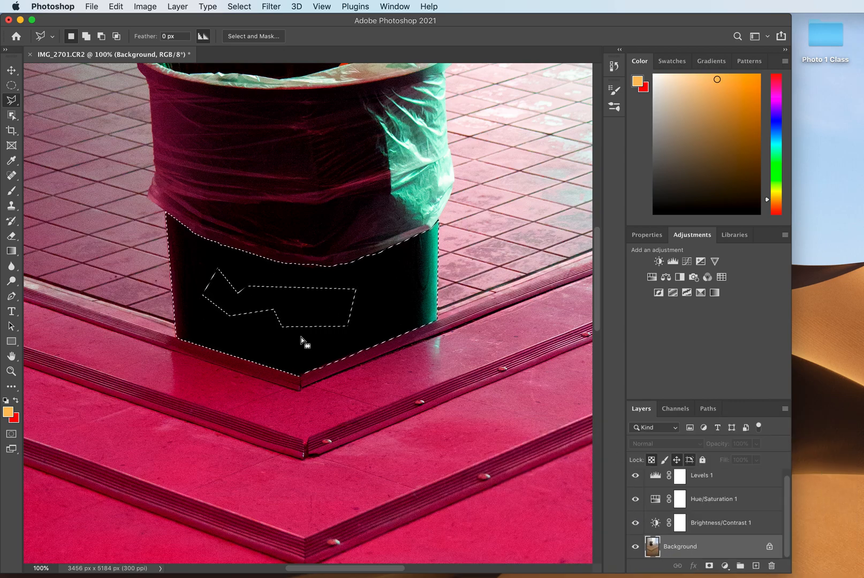
pyautogui.click(662, 265)
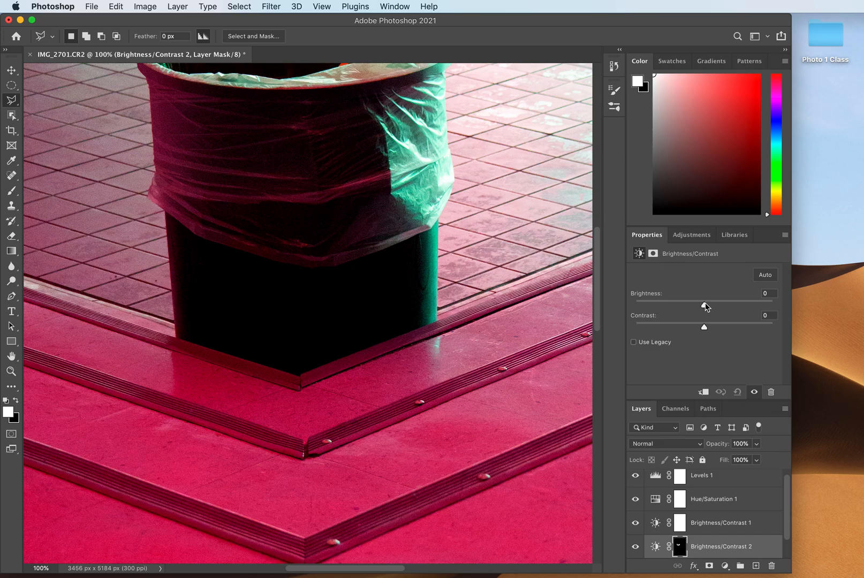
pyautogui.moveTo(705, 306); pyautogui.dragTo(823, 300)
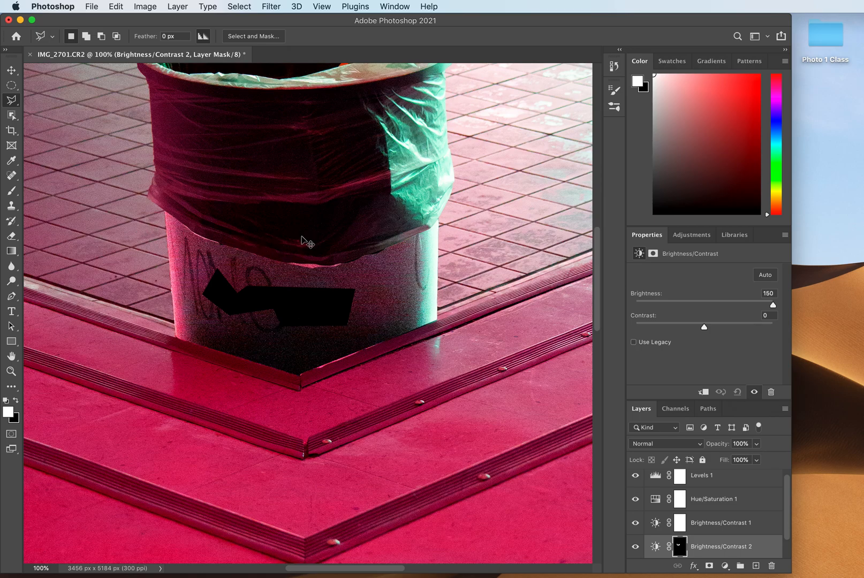
# - Use the Clone Stamp on the Background layer to paint a copy of the trash can onto the tiled floor beyond its right side
pyautogui.press('super+0')
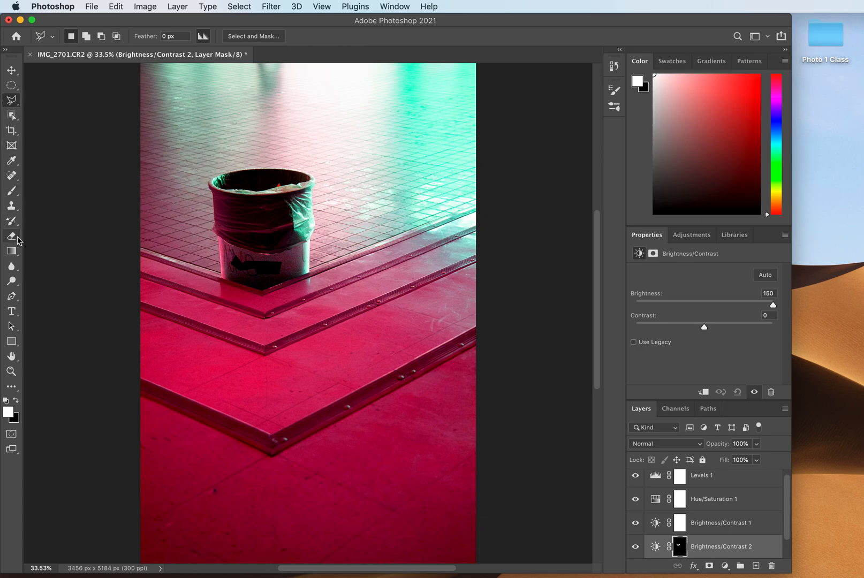
pyautogui.click(11, 207)
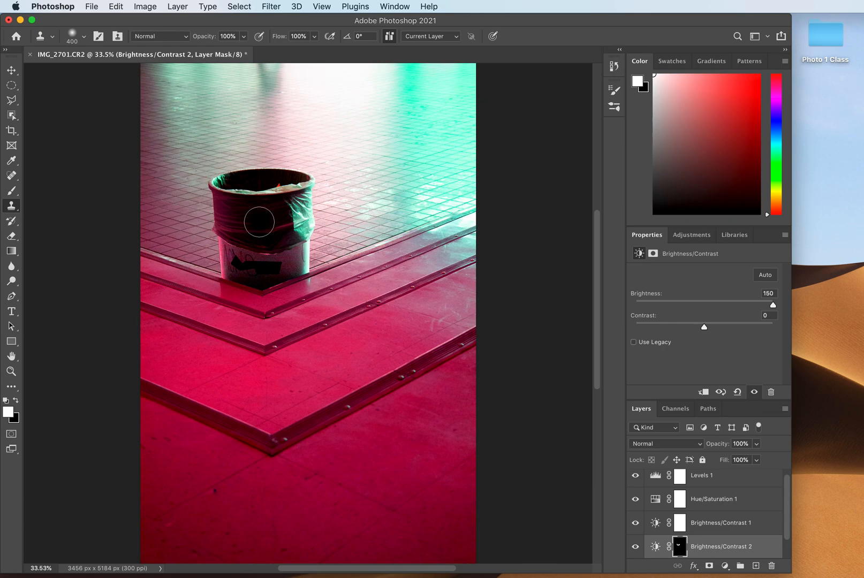
pyautogui.moveTo(409, 179)
pyautogui.mouseDown()
pyautogui.moveTo(392, 183)
pyautogui.moveTo(394, 164)
pyautogui.moveTo(404, 172)
pyautogui.moveTo(386, 185)
pyautogui.moveTo(399, 167)
pyautogui.moveTo(382, 173)
pyautogui.moveTo(386, 156)
pyautogui.moveTo(397, 170)
pyautogui.moveTo(383, 173)
pyautogui.moveTo(391, 162)
pyautogui.moveTo(383, 178)
pyautogui.moveTo(382, 164)
pyautogui.moveTo(387, 180)
pyautogui.moveTo(385, 167)
pyautogui.moveTo(419, 180)
pyautogui.mouseUp()
pyautogui.scroll(-1, 696, 509)
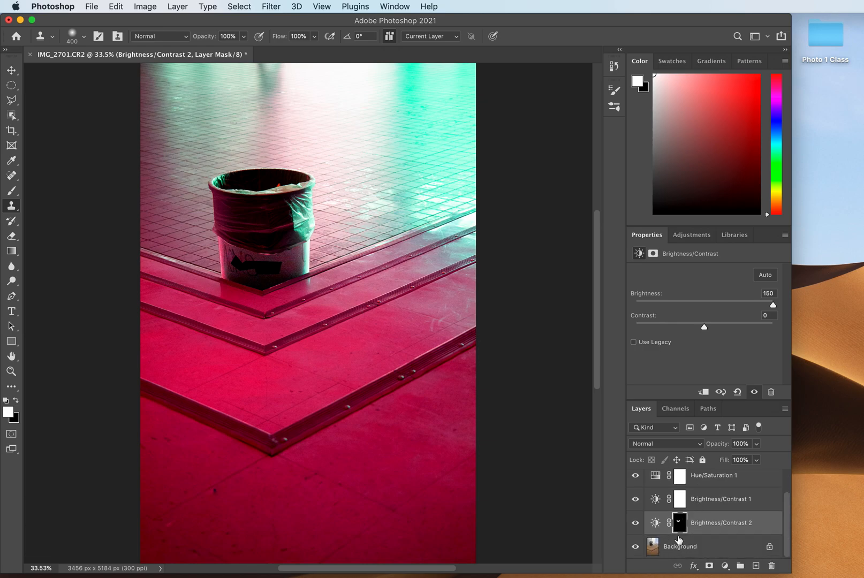
pyautogui.click(652, 549)
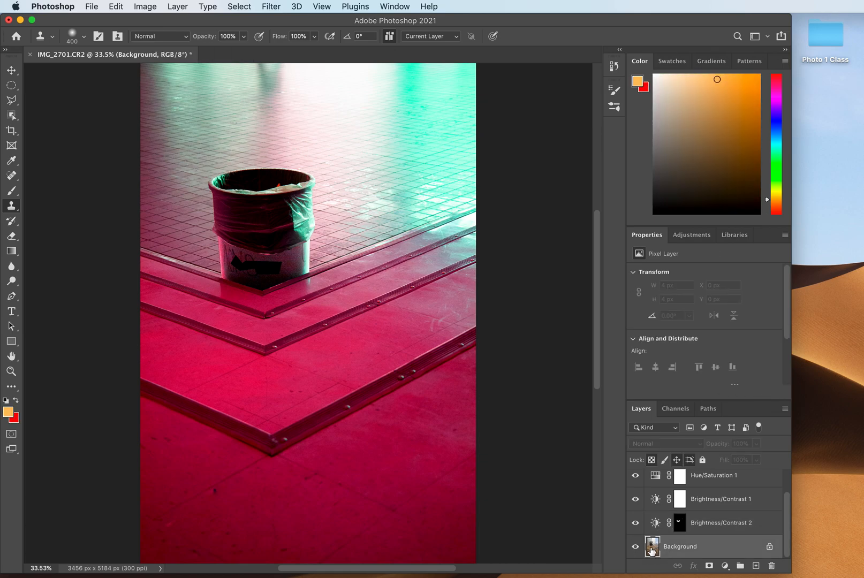
pyautogui.keyDown('alt'); pyautogui.click(259, 223); pyautogui.keyUp('alt')
pyautogui.moveTo(370, 185)
pyautogui.mouseDown()
pyautogui.moveTo(393, 178)
pyautogui.moveTo(377, 171)
pyautogui.moveTo(382, 161)
pyautogui.moveTo(406, 165)
pyautogui.moveTo(396, 183)
pyautogui.moveTo(373, 188)
pyautogui.moveTo(353, 149)
pyautogui.moveTo(357, 133)
pyautogui.moveTo(410, 126)
pyautogui.moveTo(432, 139)
pyautogui.moveTo(428, 149)
pyautogui.moveTo(435, 140)
pyautogui.moveTo(429, 170)
pyautogui.moveTo(412, 153)
pyautogui.moveTo(385, 196)
pyautogui.moveTo(376, 185)
pyautogui.moveTo(362, 223)
pyautogui.moveTo(364, 213)
pyautogui.moveTo(365, 240)
pyautogui.moveTo(411, 227)
pyautogui.moveTo(439, 202)
pyautogui.moveTo(427, 223)
pyautogui.moveTo(434, 164)
pyautogui.moveTo(390, 206)
pyautogui.moveTo(392, 197)
pyautogui.moveTo(402, 210)
pyautogui.moveTo(432, 156)
pyautogui.moveTo(425, 230)
pyautogui.mouseUp()
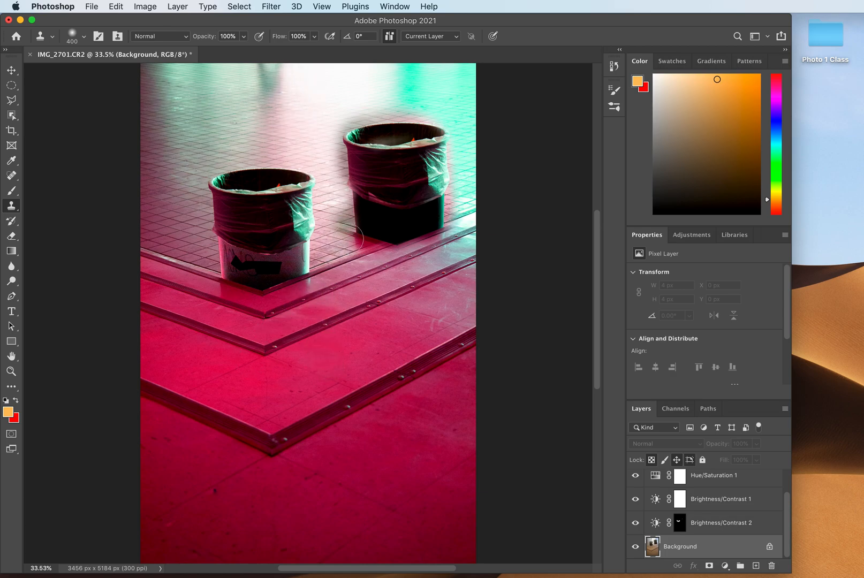
pyautogui.click(335, 245)
pyautogui.press('super+z')
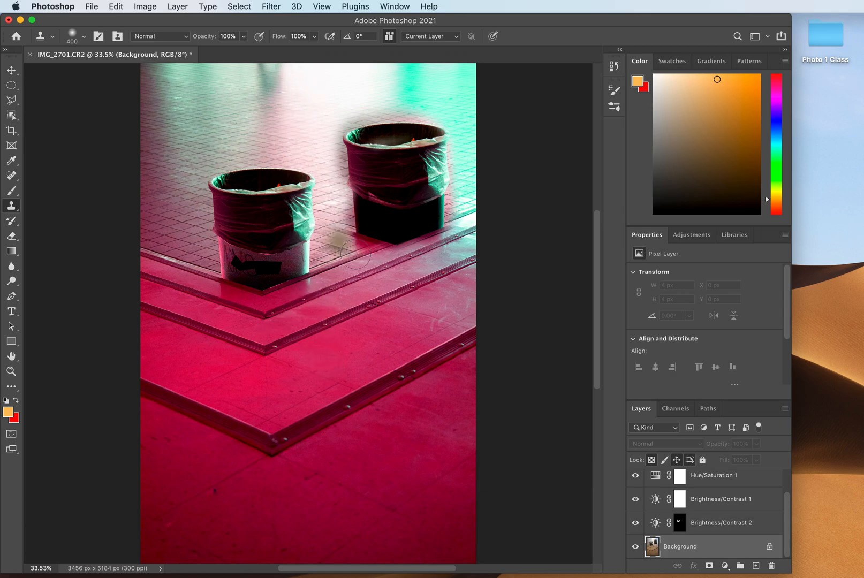
# - Clone nearby floor tiles over the dark streak at the top edge of the photo, left of center
pyautogui.keyDown('alt'); pyautogui.click(220, 85); pyautogui.keyUp('alt')
pyautogui.moveTo(267, 83)
pyautogui.mouseDown()
pyautogui.moveTo(266, 67)
pyautogui.moveTo(263, 114)
pyautogui.mouseUp()
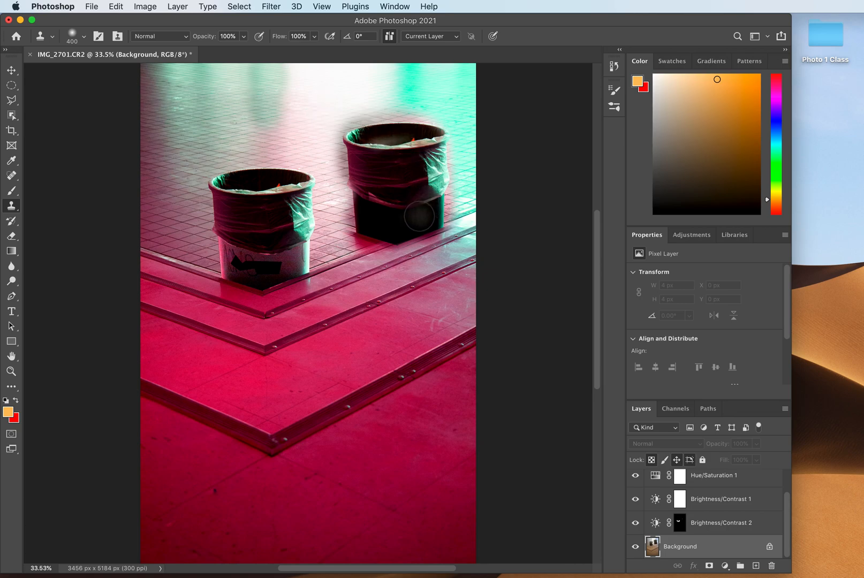